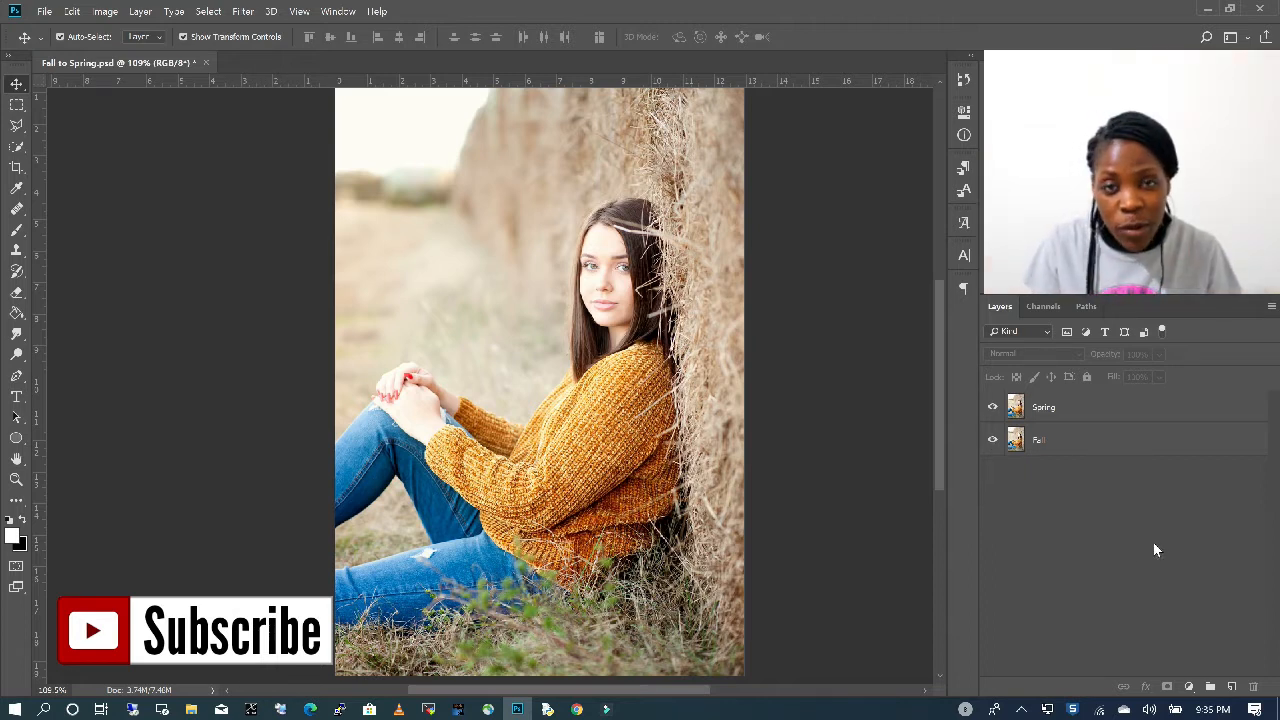
Add a Curves adjustment layer above the Spring layer and raise the midtones of its Green channel curve
click(1096, 408)
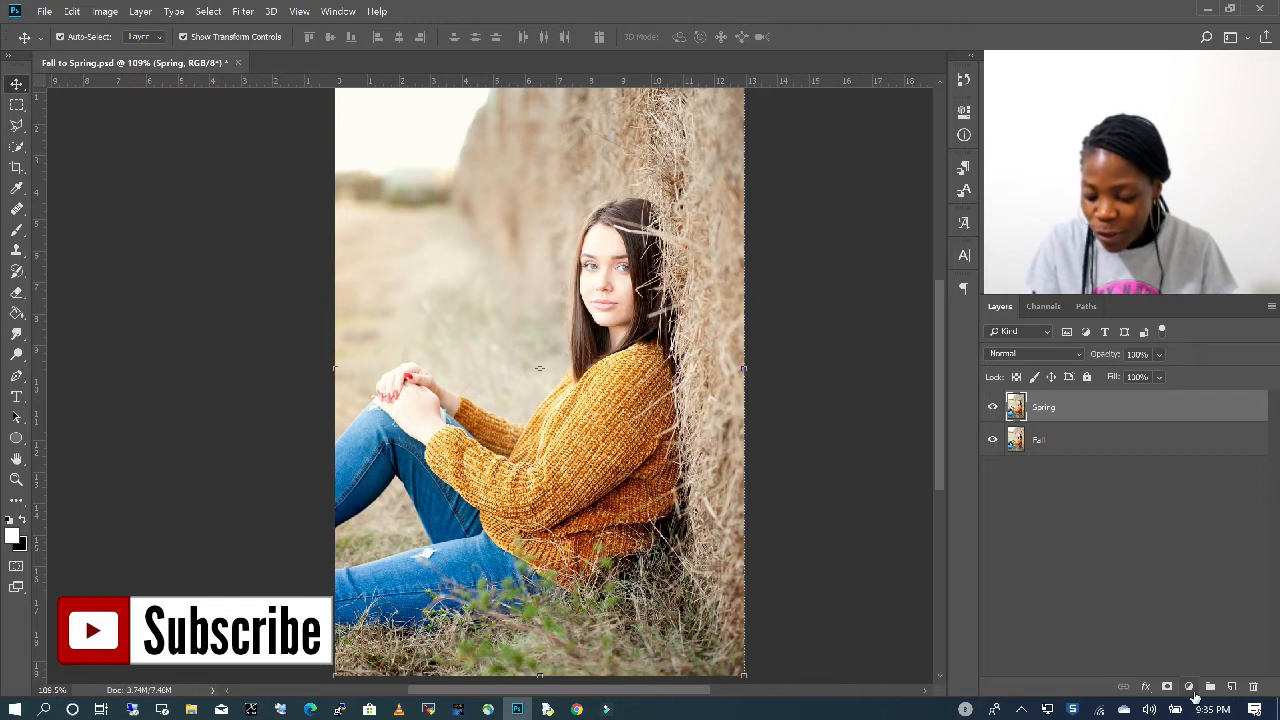
click(1189, 687)
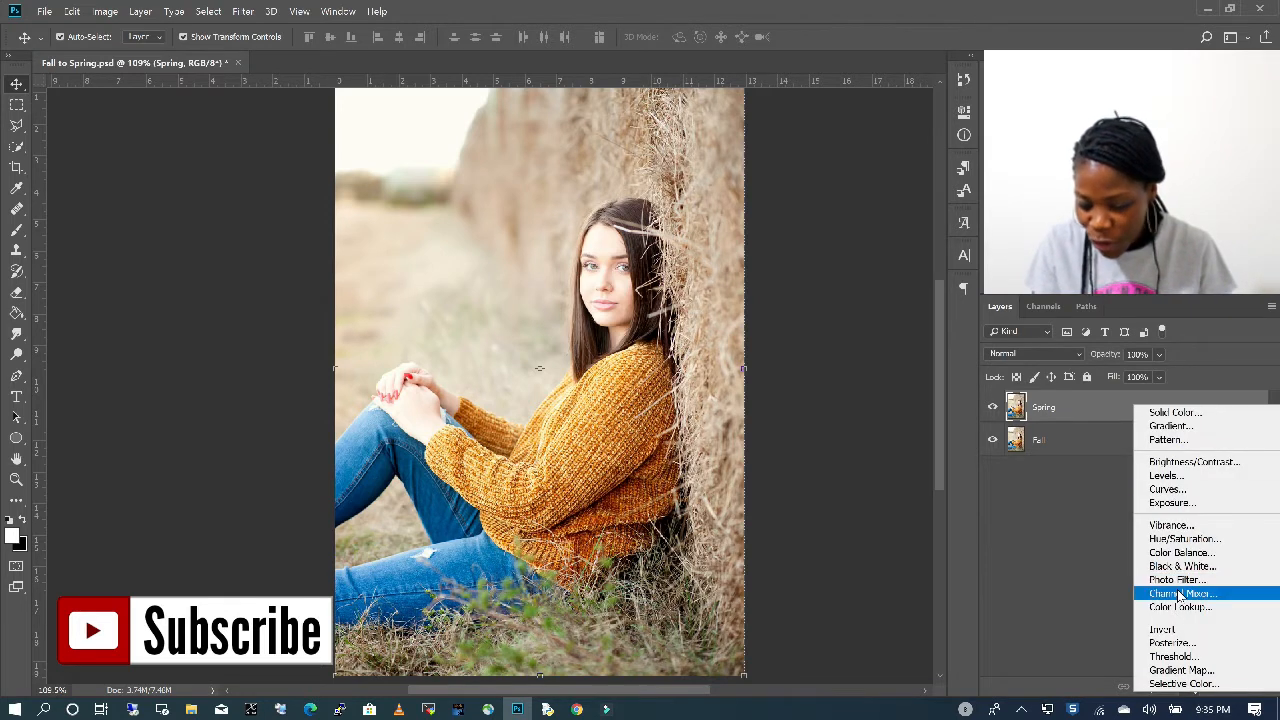
click(1177, 489)
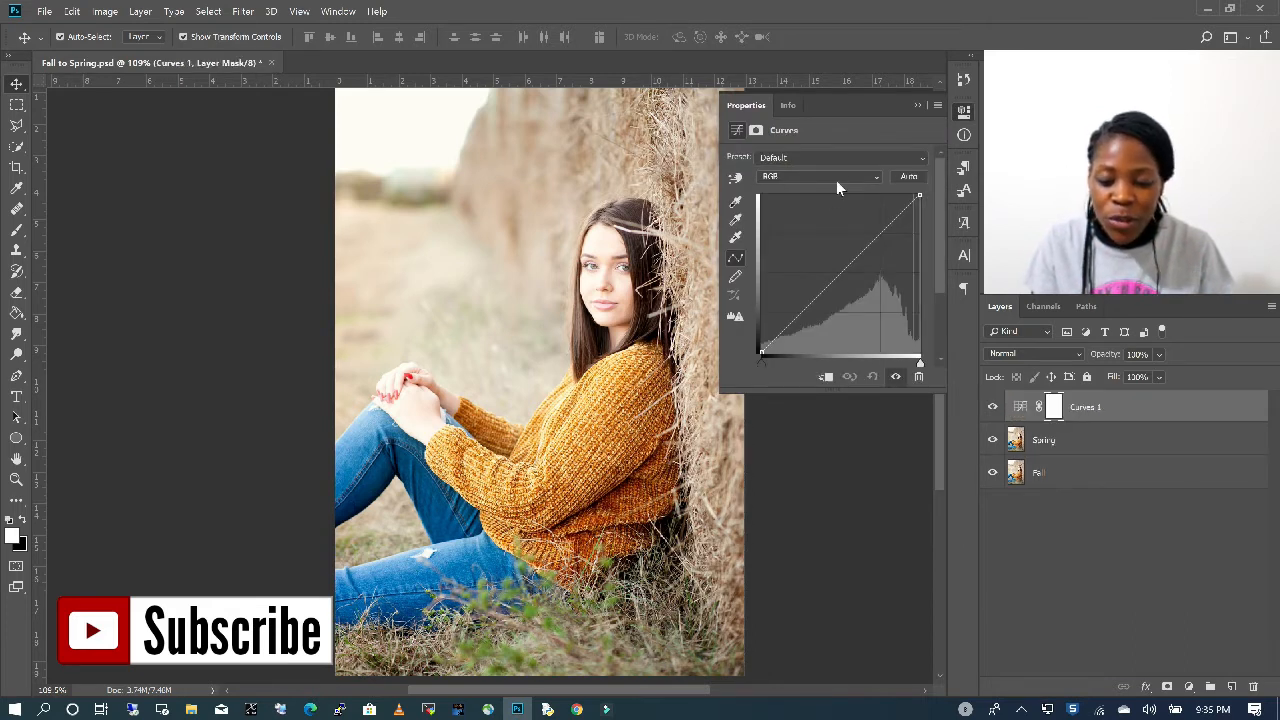
click(863, 179)
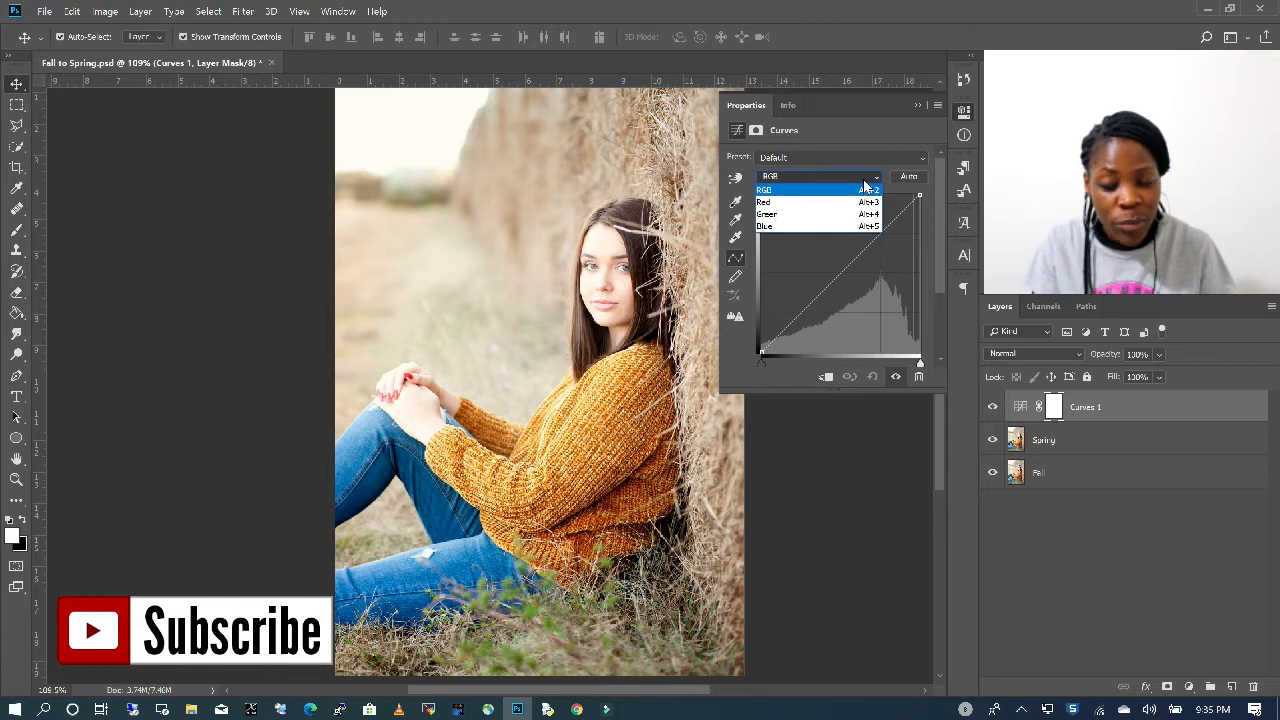
click(792, 215)
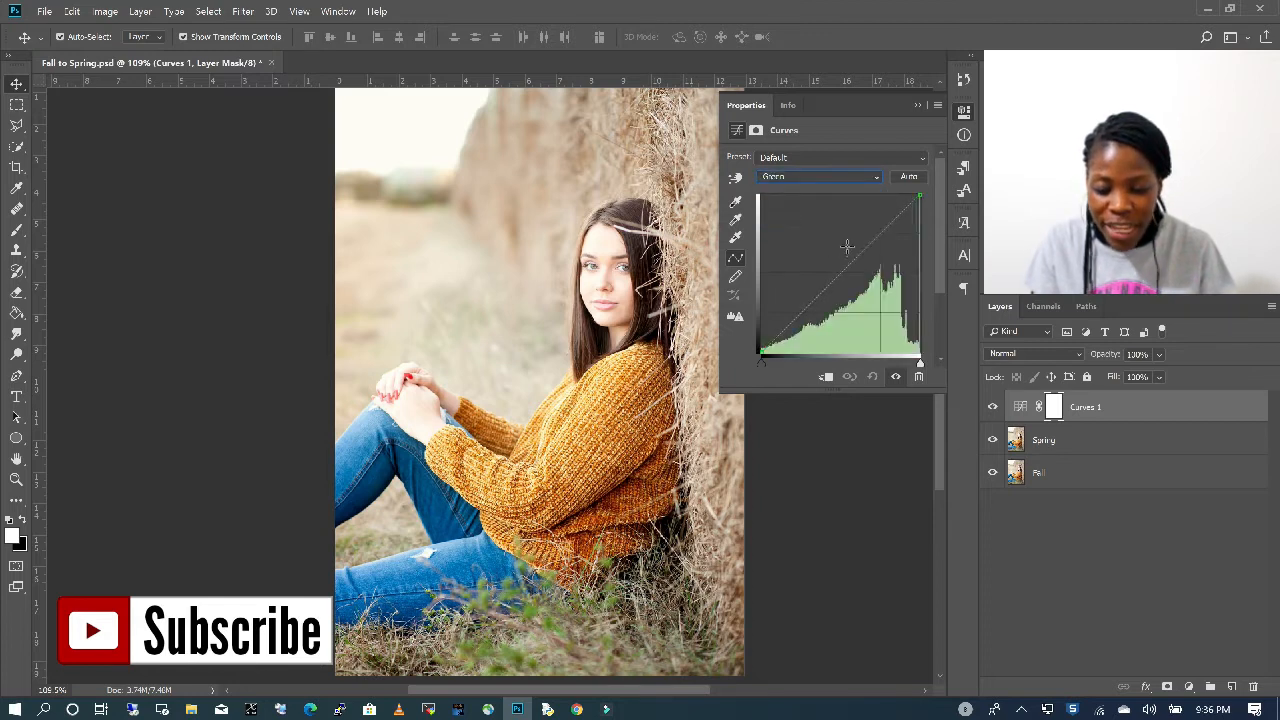
drag(837, 279, 799, 281)
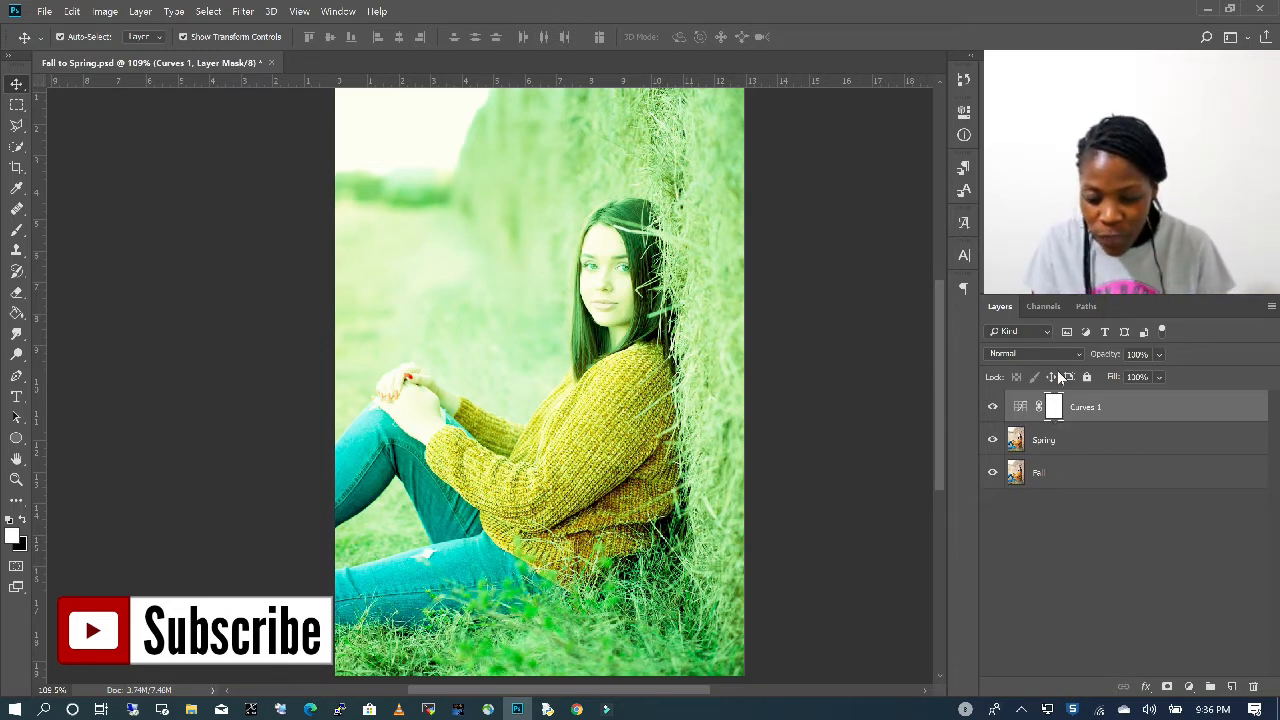
Paint the woman black on the Curves 1 mask with a 102 px soft brush to remove the green tint from her
click(15, 232)
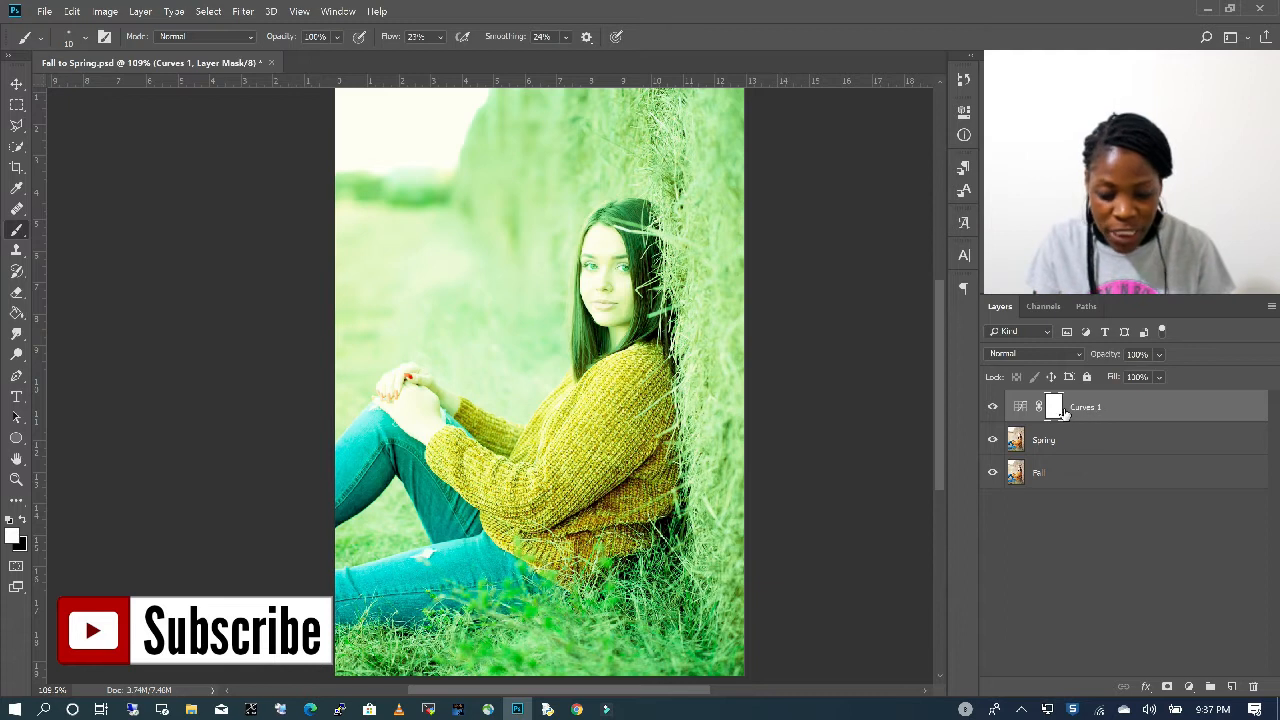
click(23, 520)
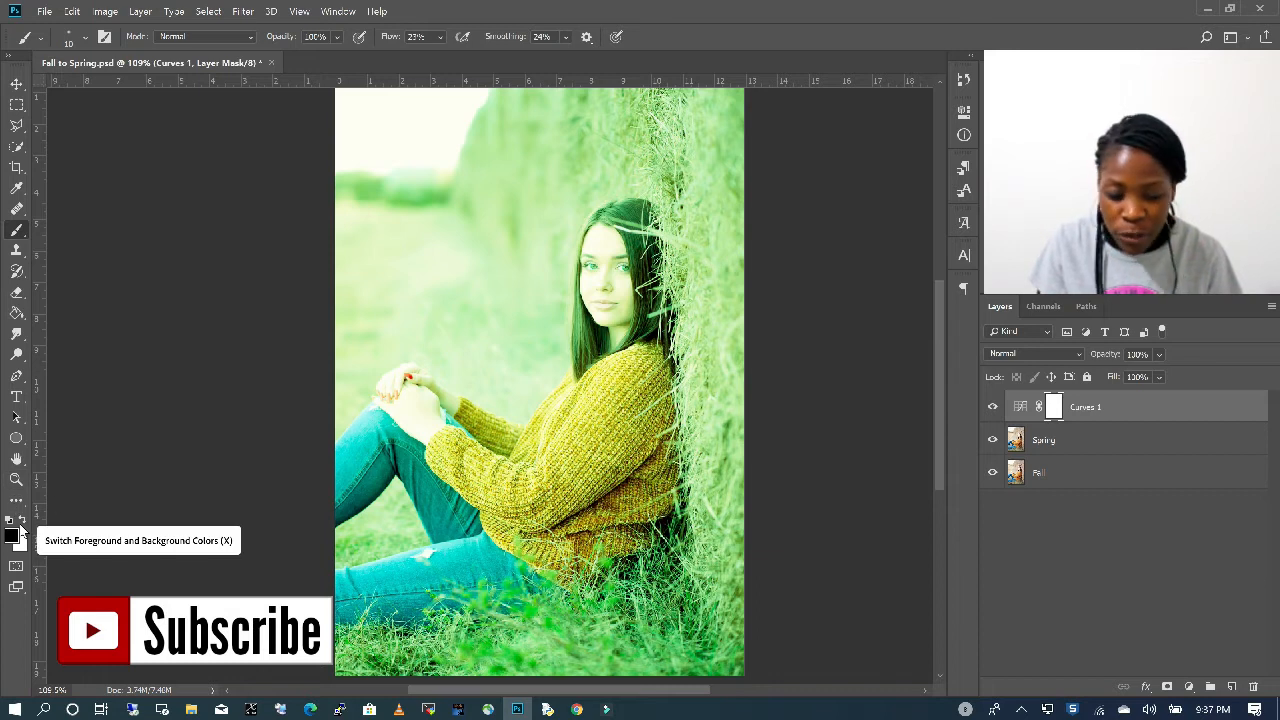
click(84, 38)
drag(97, 90, 162, 100)
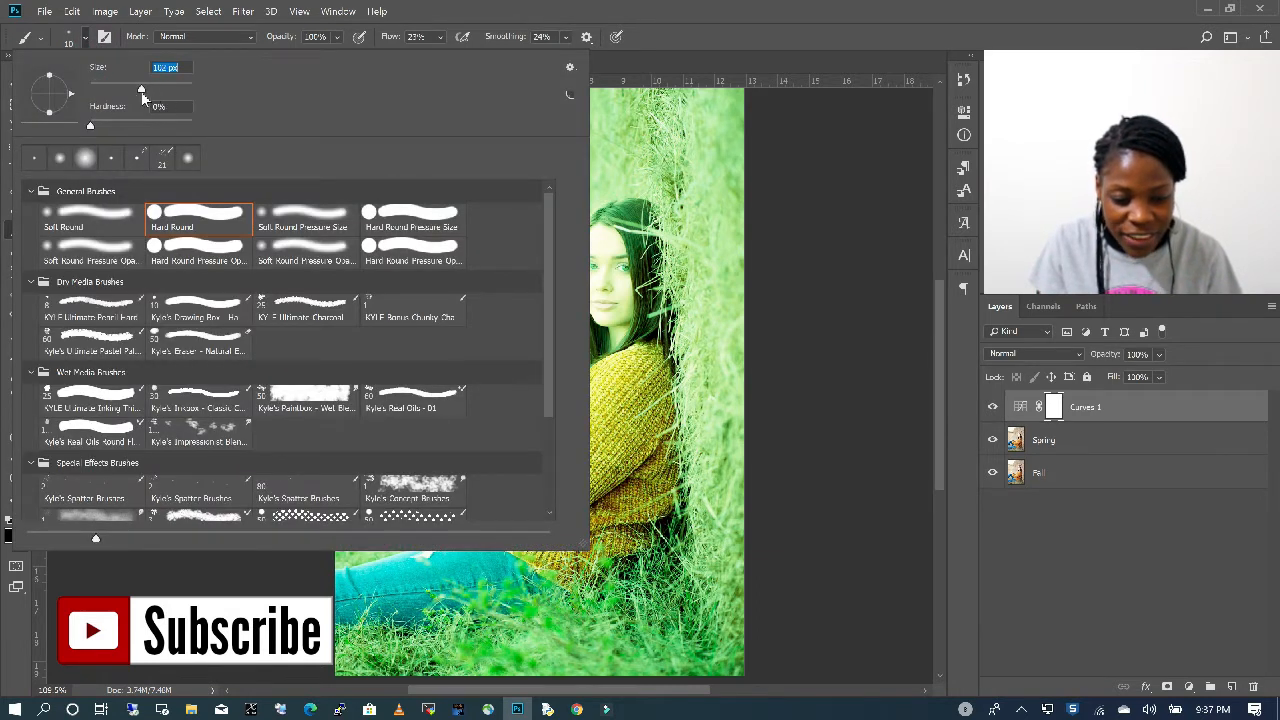
click(630, 444)
mouse_move(610, 420)
mouse_down()
mouse_move(585, 490)
mouse_move(590, 420)
mouse_move(515, 525)
mouse_move(592, 490)
mouse_move(558, 545)
mouse_move(642, 385)
mouse_move(623, 223)
mouse_move(556, 420)
mouse_move(398, 572)
mouse_move(400, 430)
mouse_move(470, 420)
mouse_move(350, 440)
mouse_move(440, 392)
mouse_move(610, 560)
mouse_move(400, 615)
mouse_move(573, 320)
mouse_move(667, 244)
mouse_up()
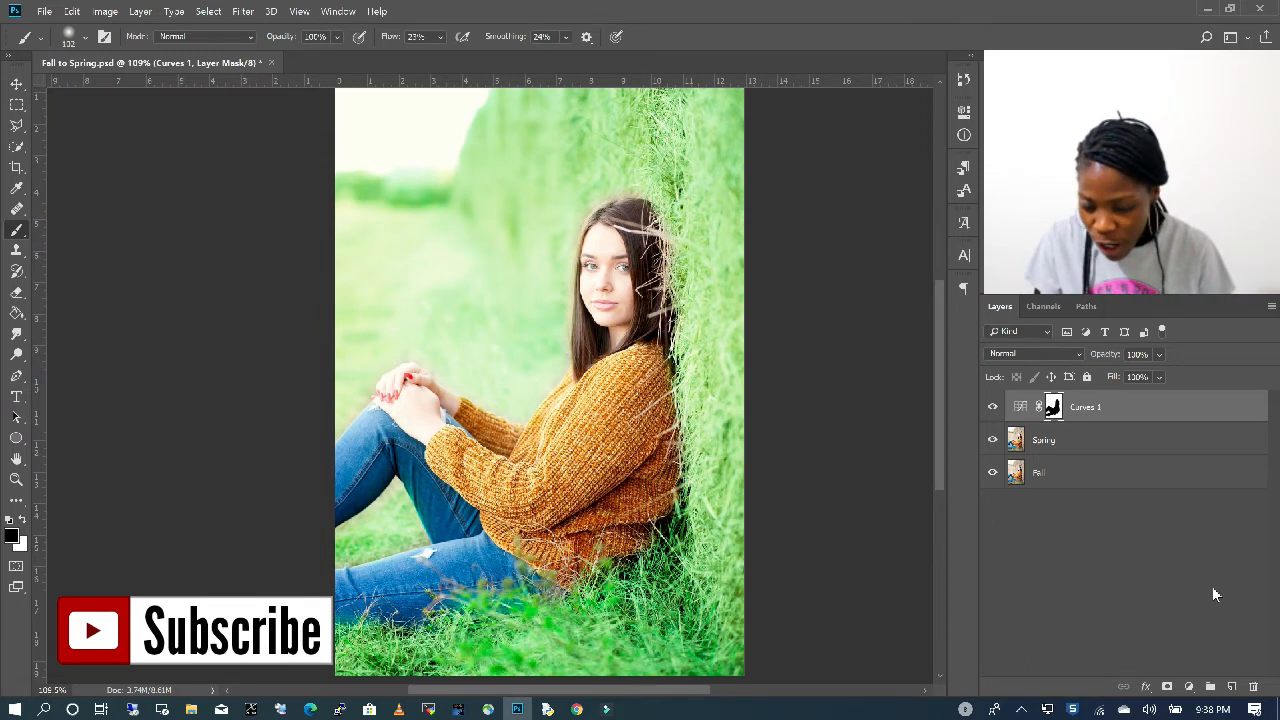
Add a Color Balance adjustment layer with midtones at Cyan/Red +27, Magenta/Green -11 and Yellow/Blue +72
click(1188, 686)
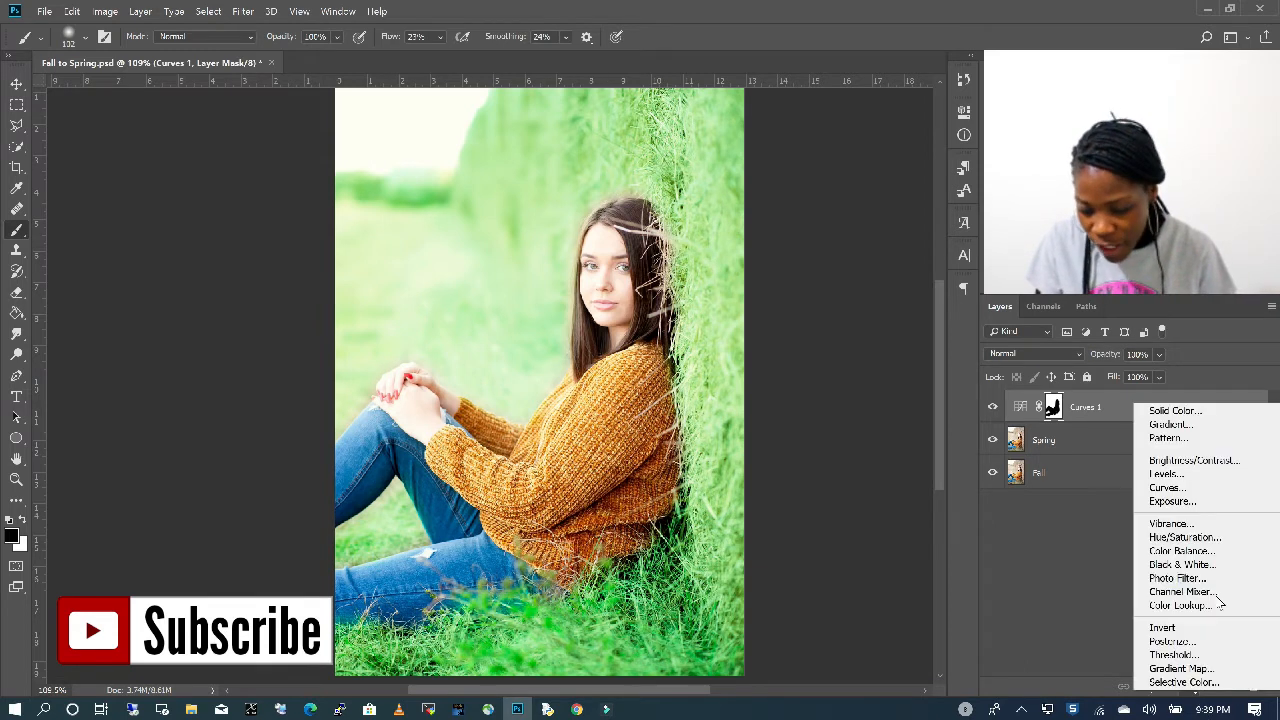
click(1198, 552)
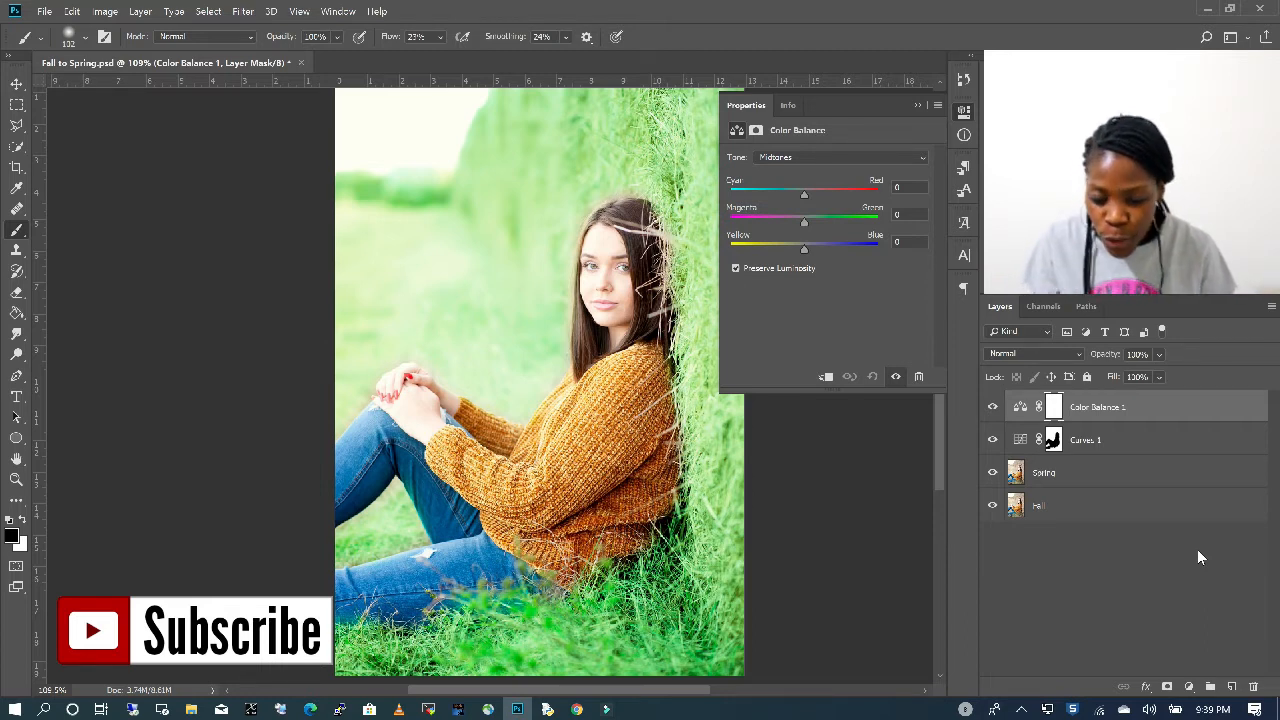
drag(804, 195, 824, 195)
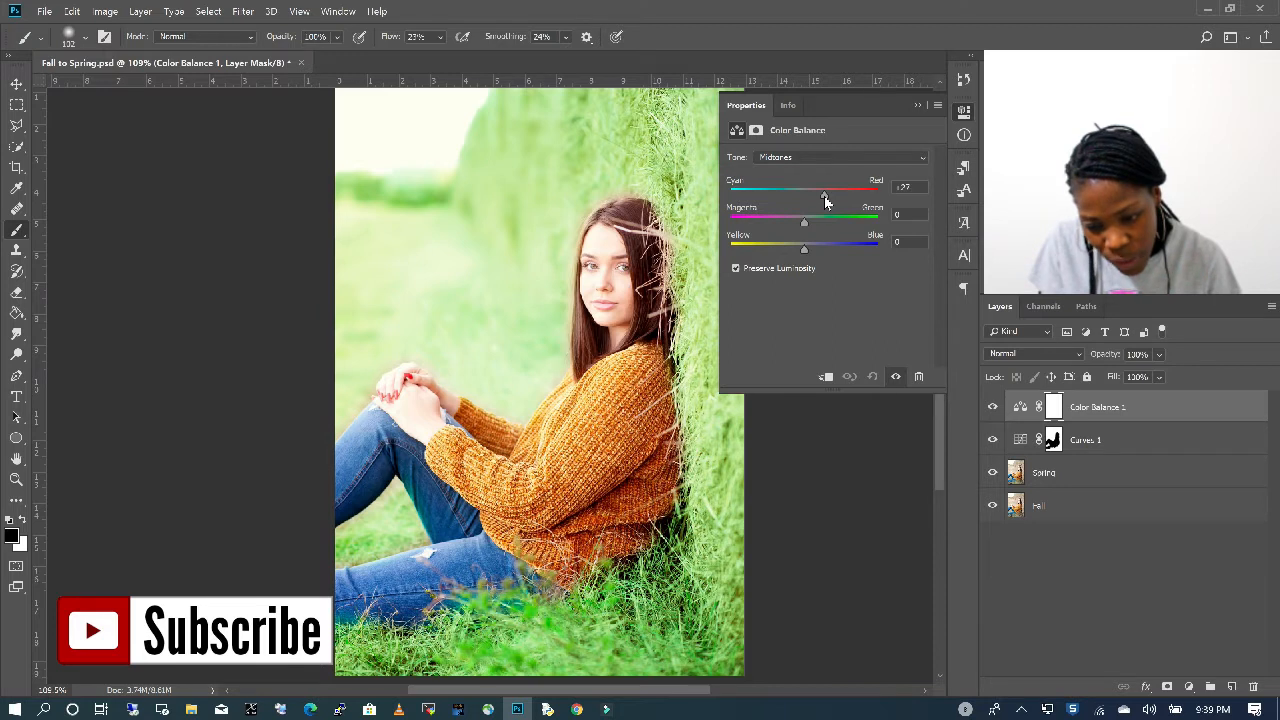
mouse_move(804, 221)
mouse_down()
mouse_move(781, 222)
mouse_move(796, 227)
mouse_up()
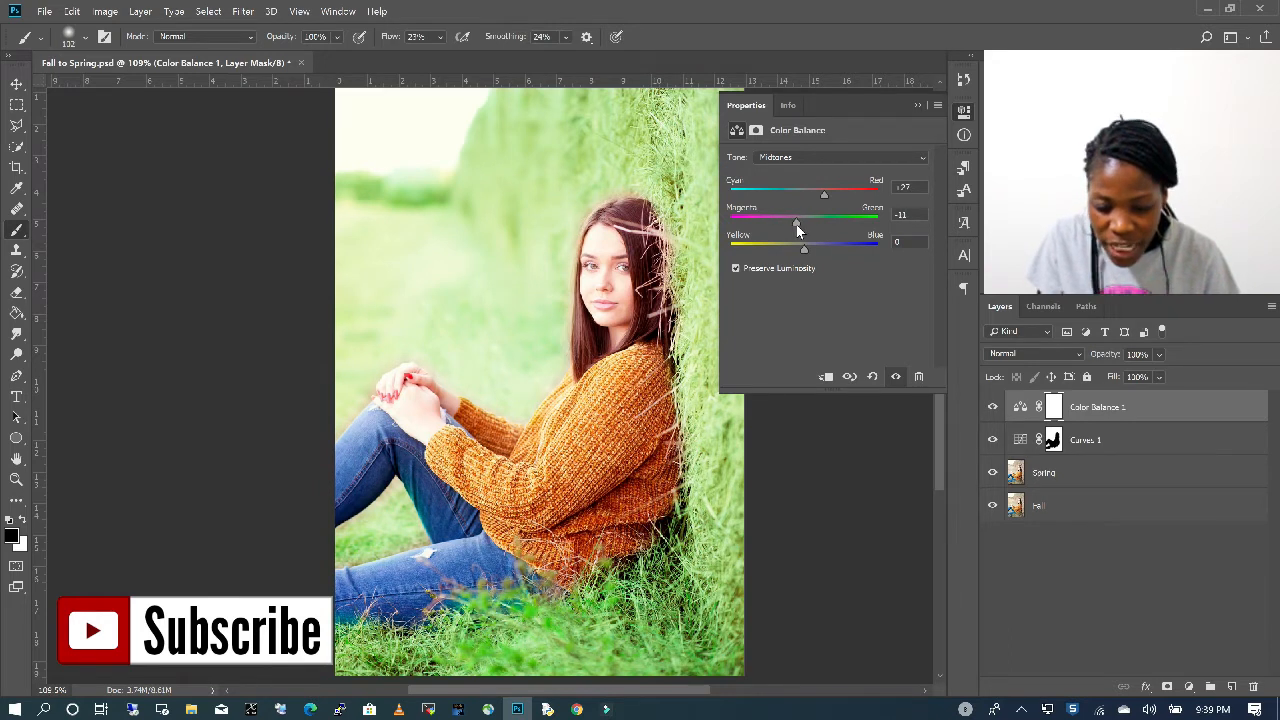
drag(804, 251, 856, 246)
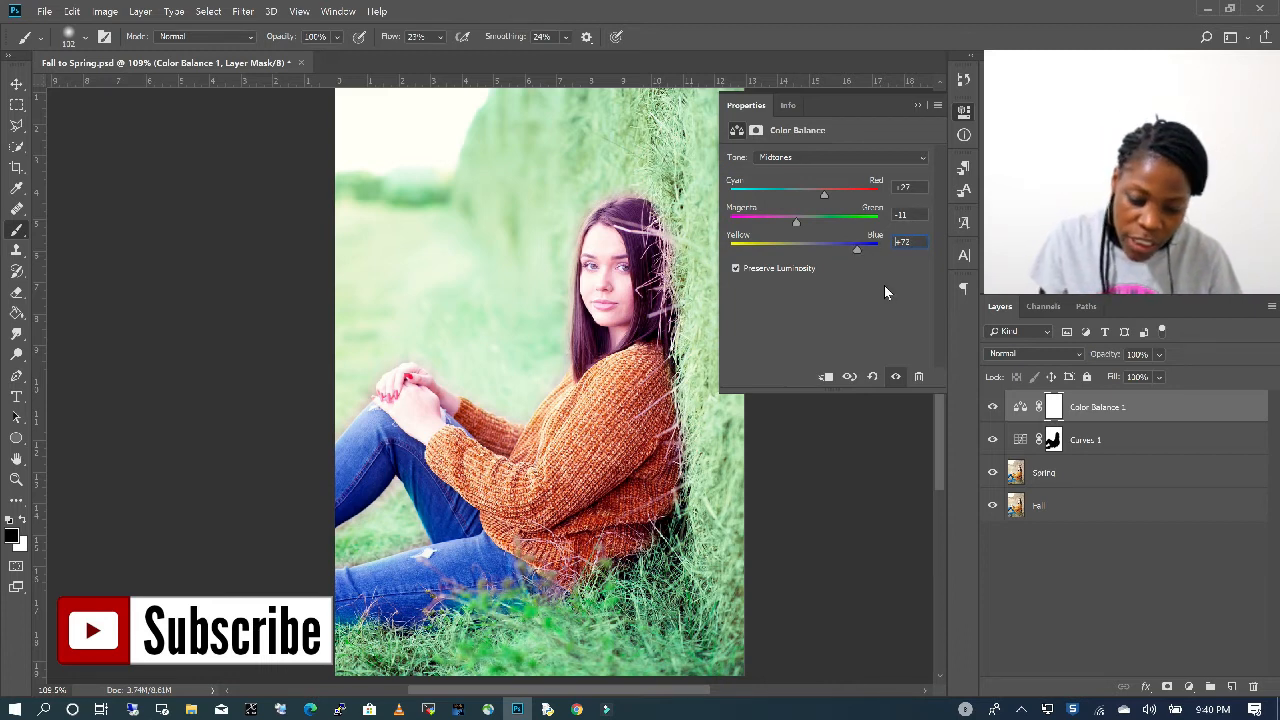
click(917, 106)
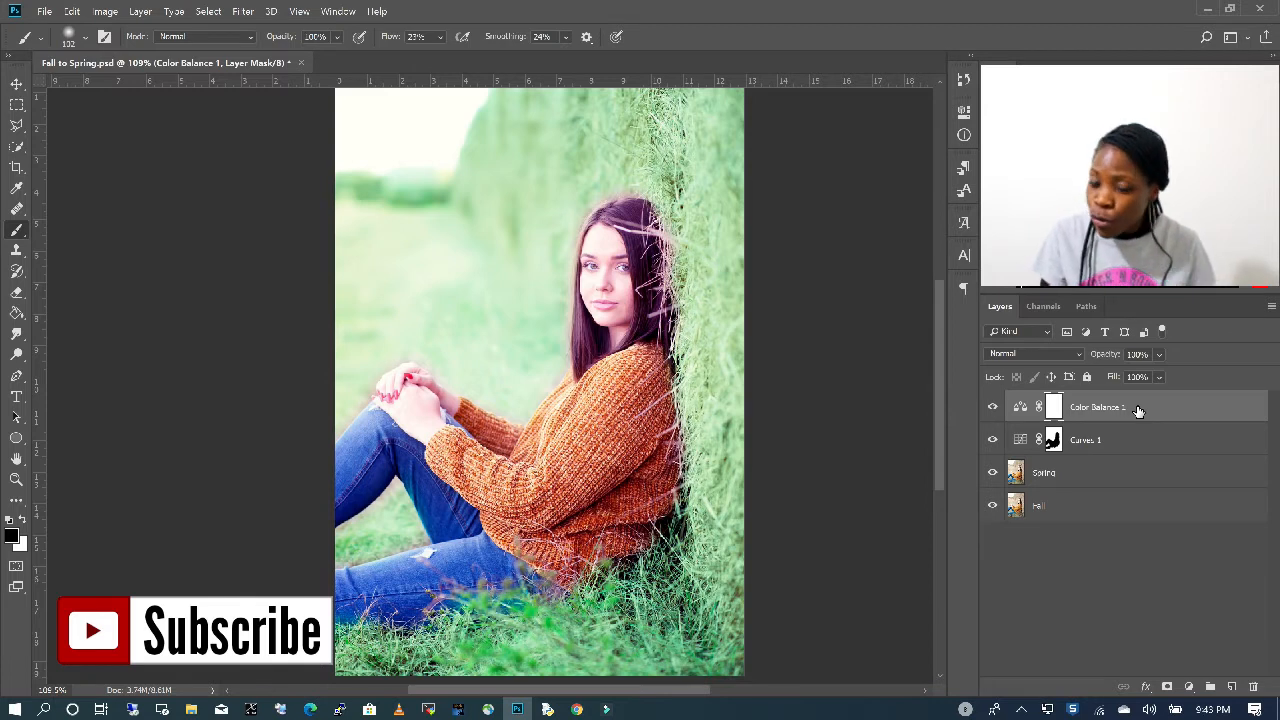
Load the Curves 1 mask as a selection, paint the background black on the Color Balance mask with a 322 px brush, and deselect
ctrl+click(1053, 447)
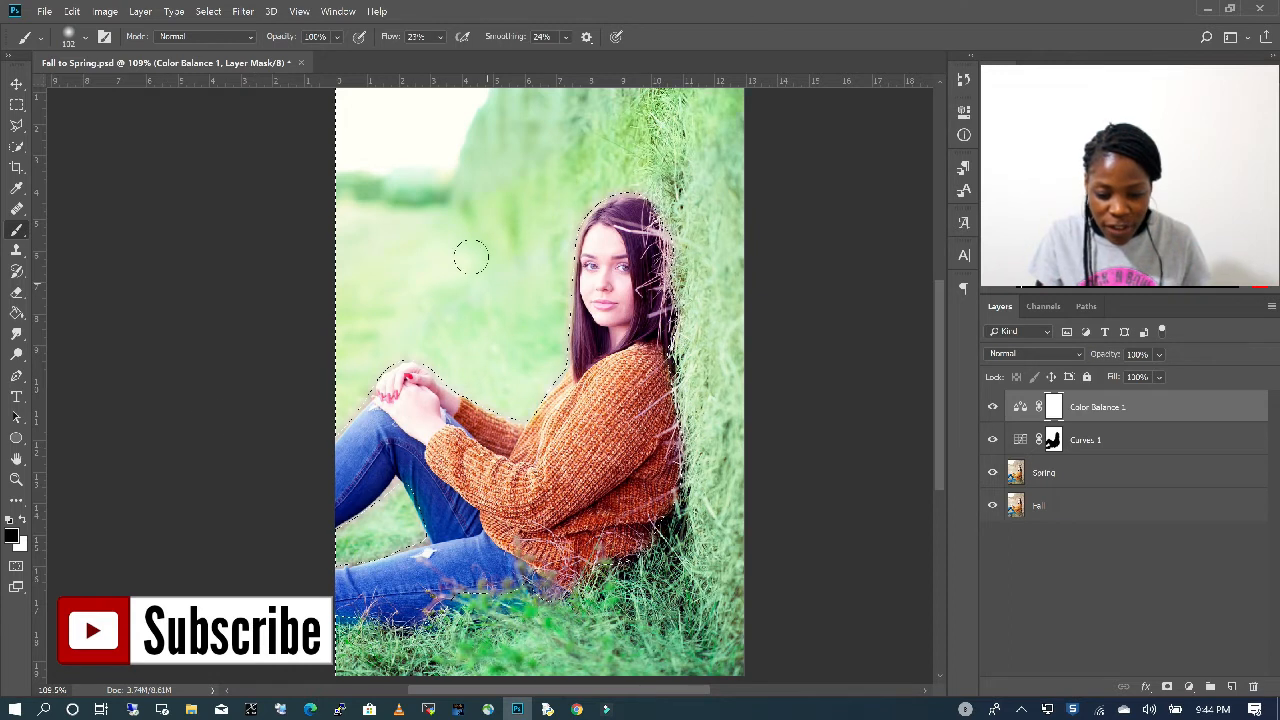
drag(719, 274, 728, 255)
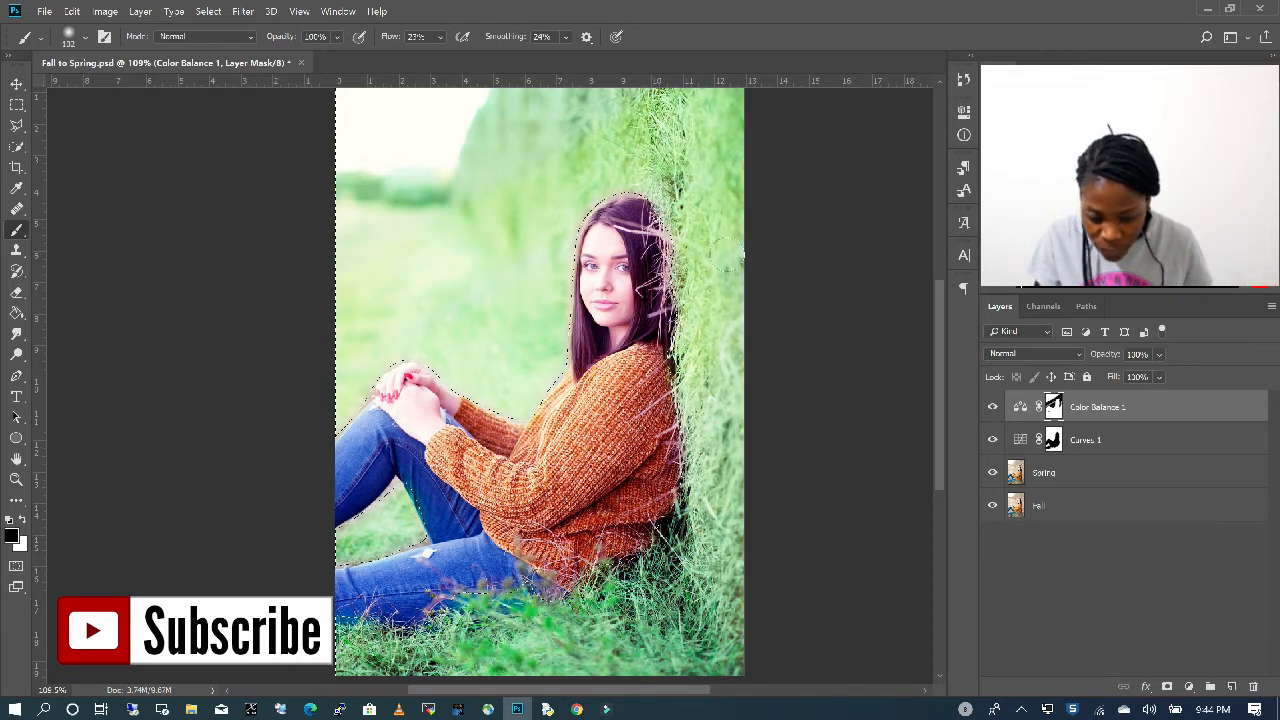
click(87, 37)
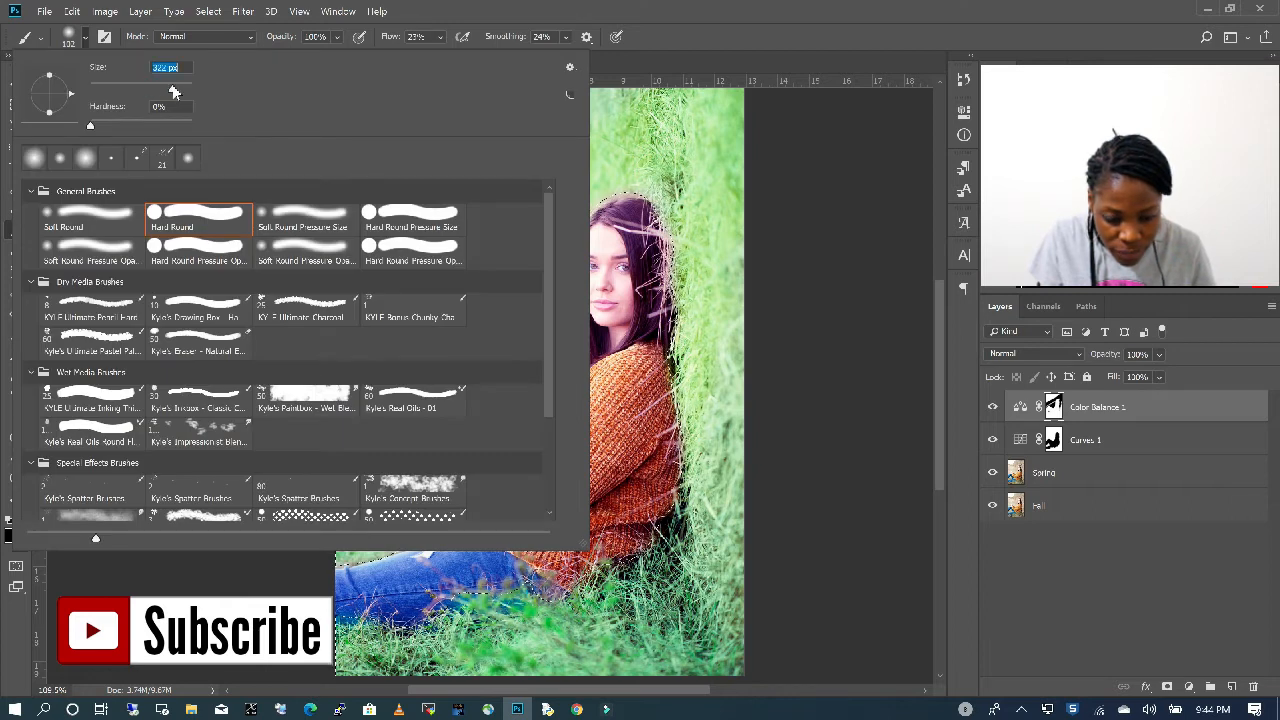
click(797, 412)
mouse_move(711, 228)
mouse_down()
mouse_move(701, 570)
mouse_move(591, 655)
mouse_up()
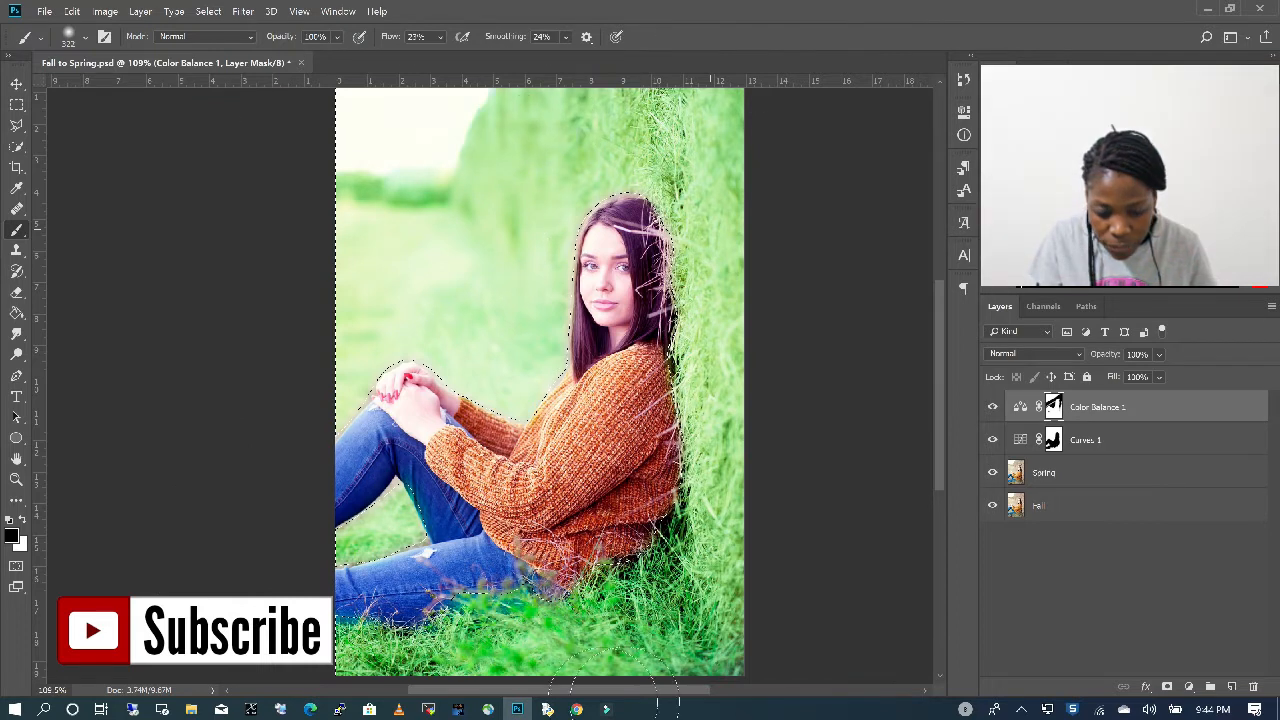
key(ctrl+d)
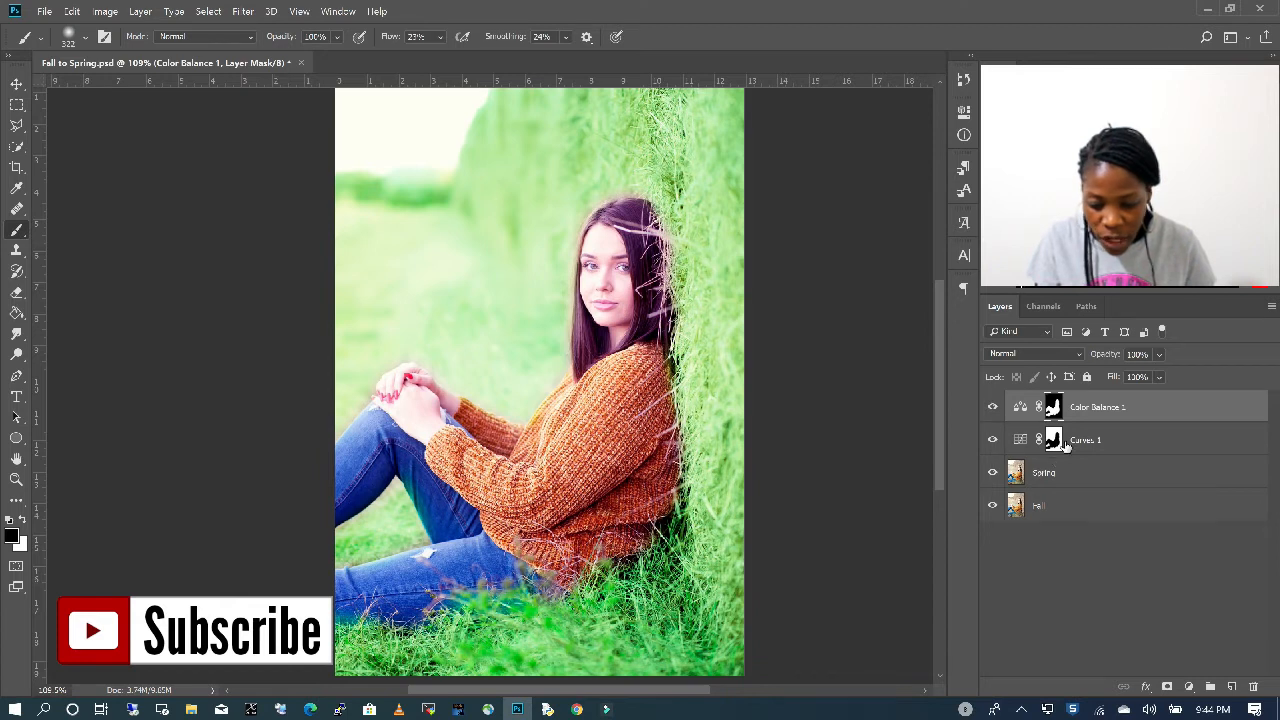
Refine the Curves 1 mask along the edges of the legs with a 17 px brush, using white and black
scroll(427, 580, up, 2)
scroll(405, 555, up, 4)
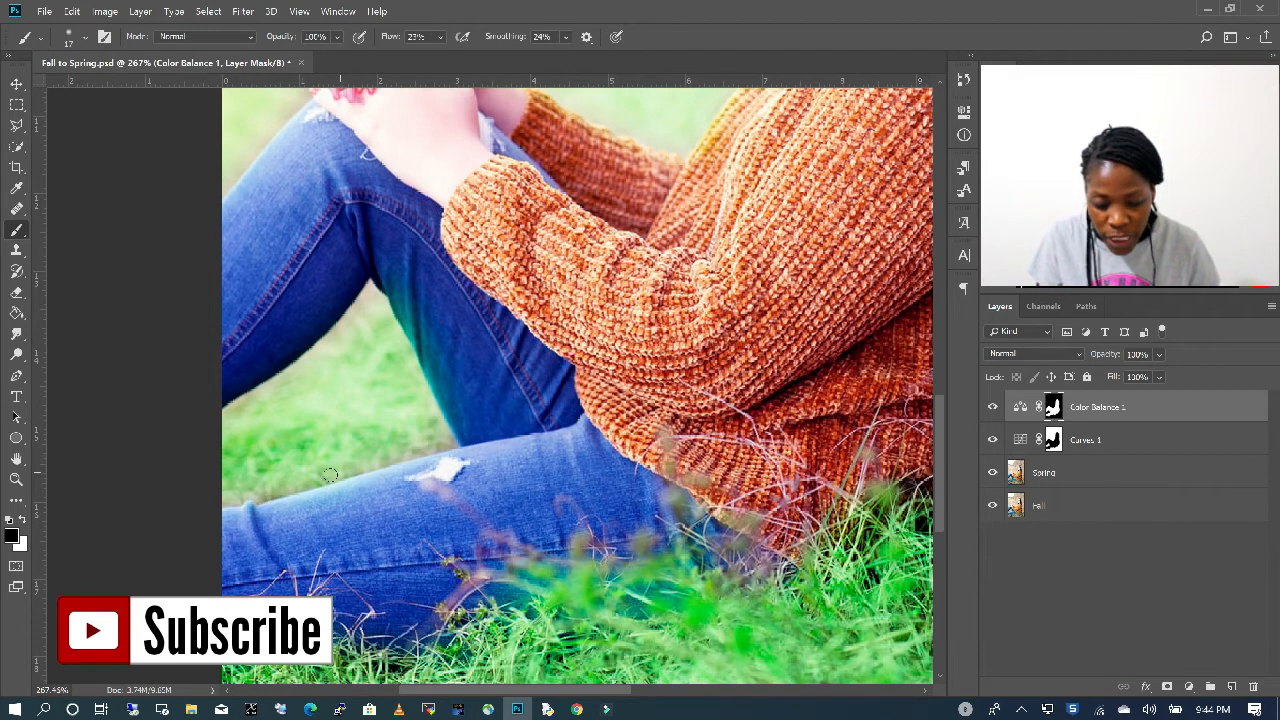
click(1105, 442)
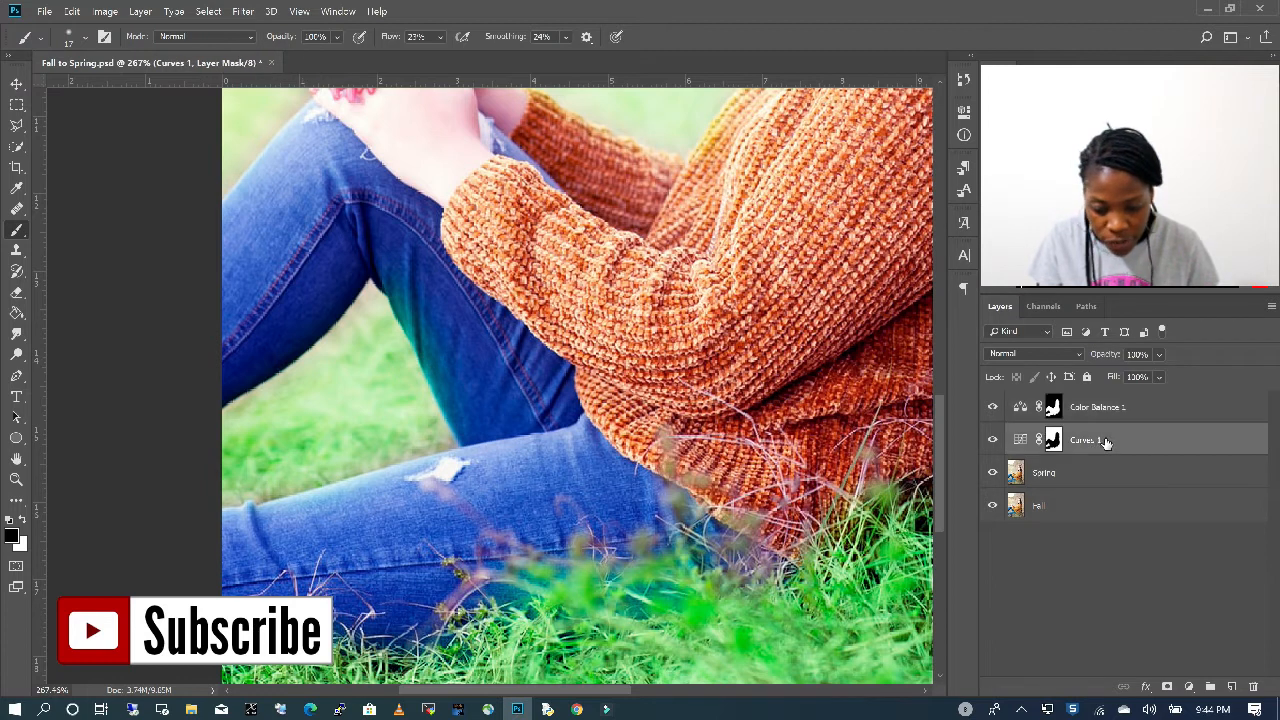
click(23, 522)
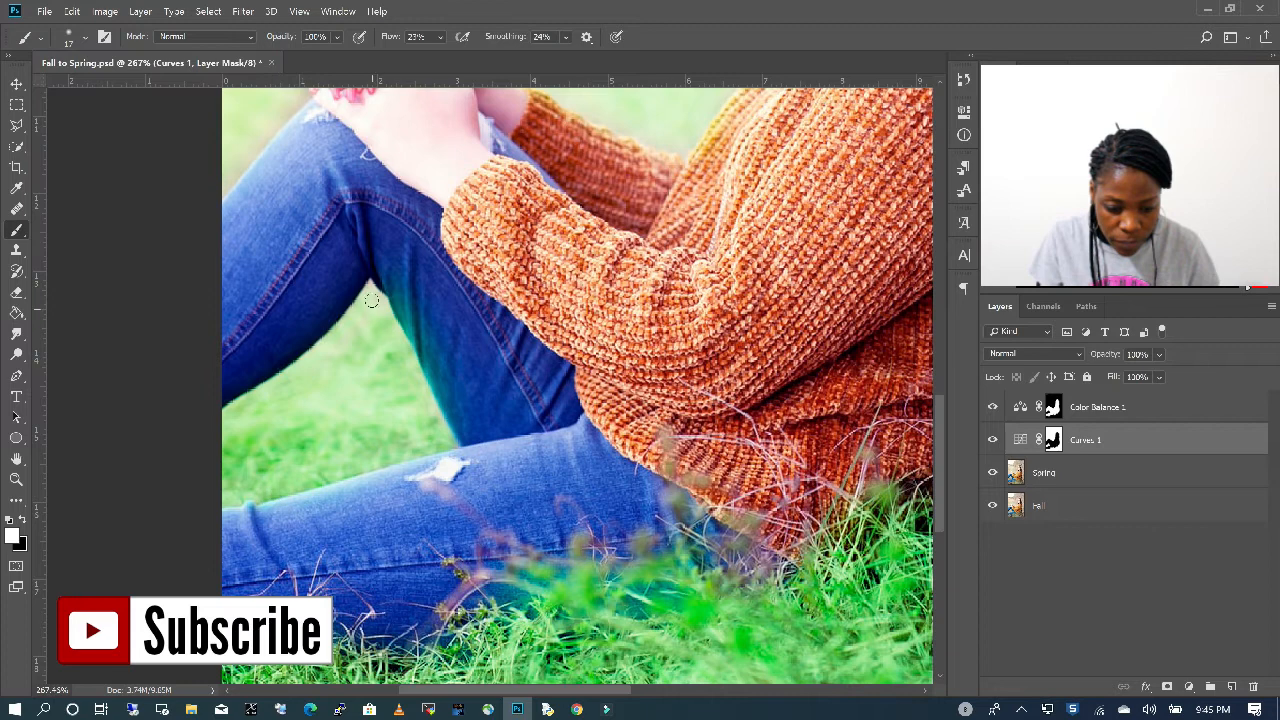
scroll(395, 306, down, 9)
scroll(592, 278, up, 11)
click(24, 522)
mouse_move(343, 325)
mouse_down()
mouse_move(332, 472)
mouse_move(355, 235)
mouse_move(404, 132)
mouse_up()
Touch up the Curves 1 mask around the shoulder, hair and hands with the small brush, alternating black and white
scroll(600, 140, down, 8)
scroll(578, 495, up, 10)
scroll(578, 495, up, 3)
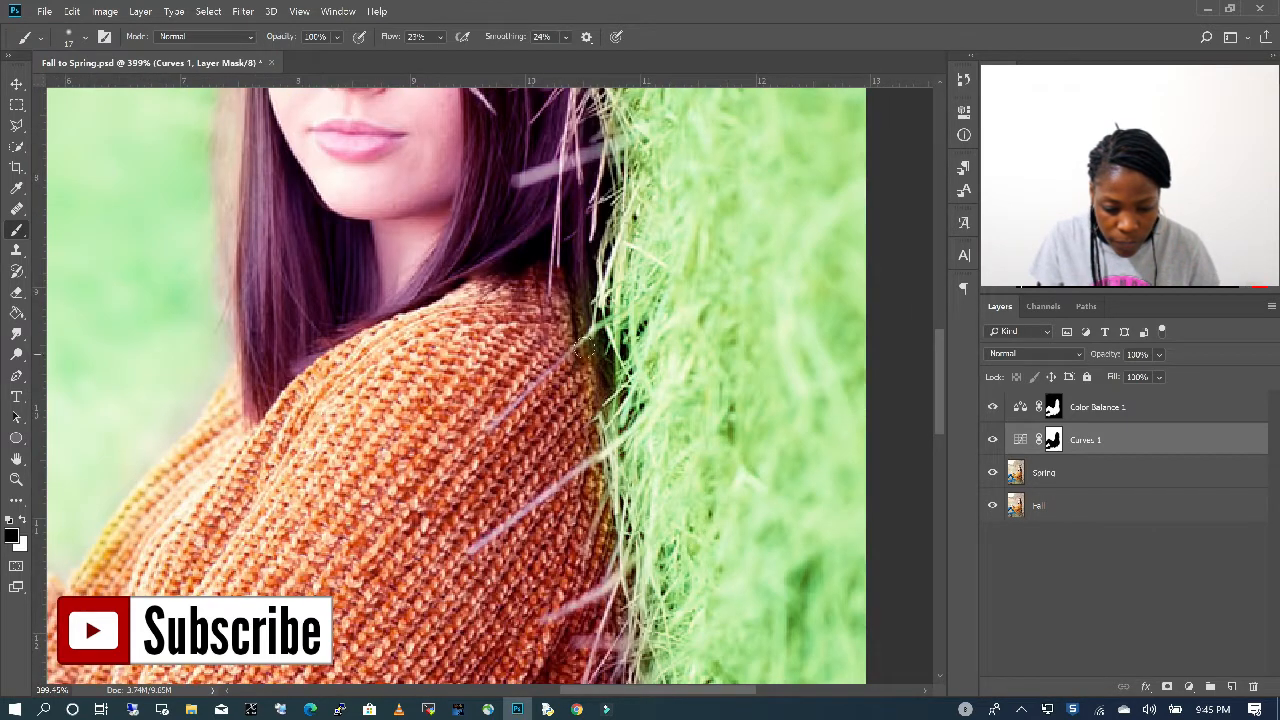
scroll(608, 355, down, 8)
scroll(373, 440, up, 8)
key(x)
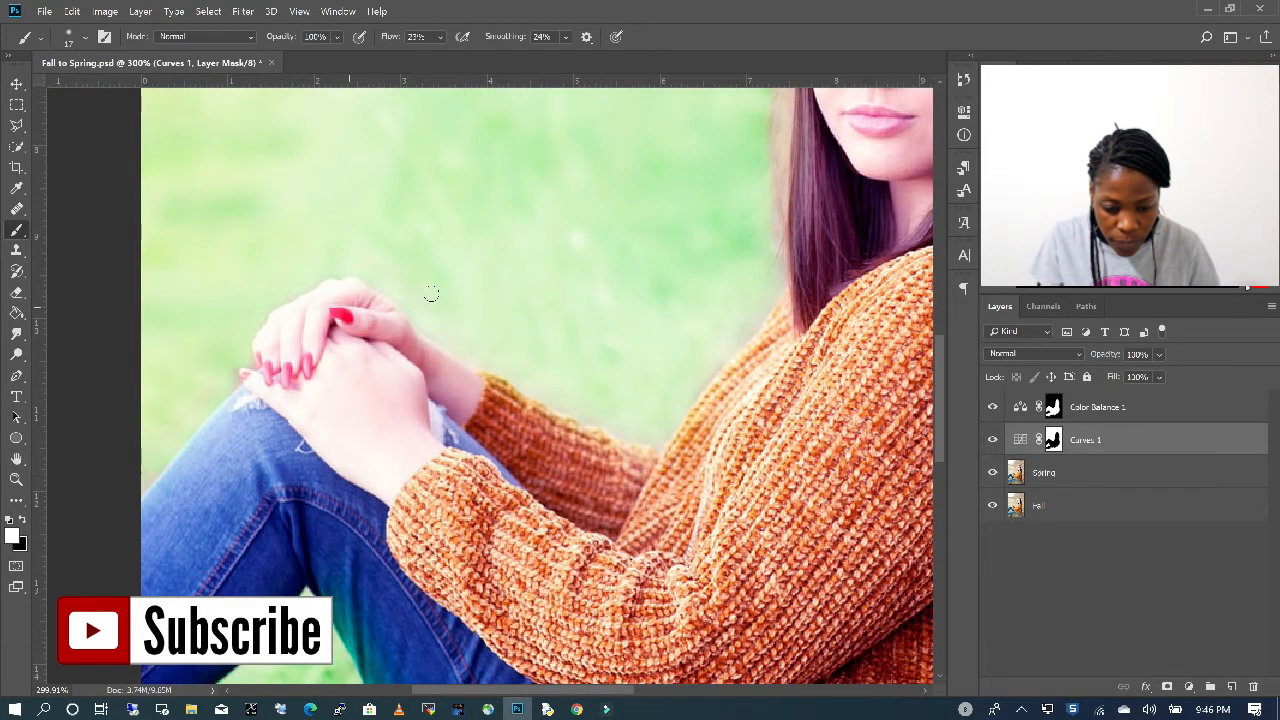
scroll(431, 293, down, 8)
scroll(690, 330, up, 2)
key(x)
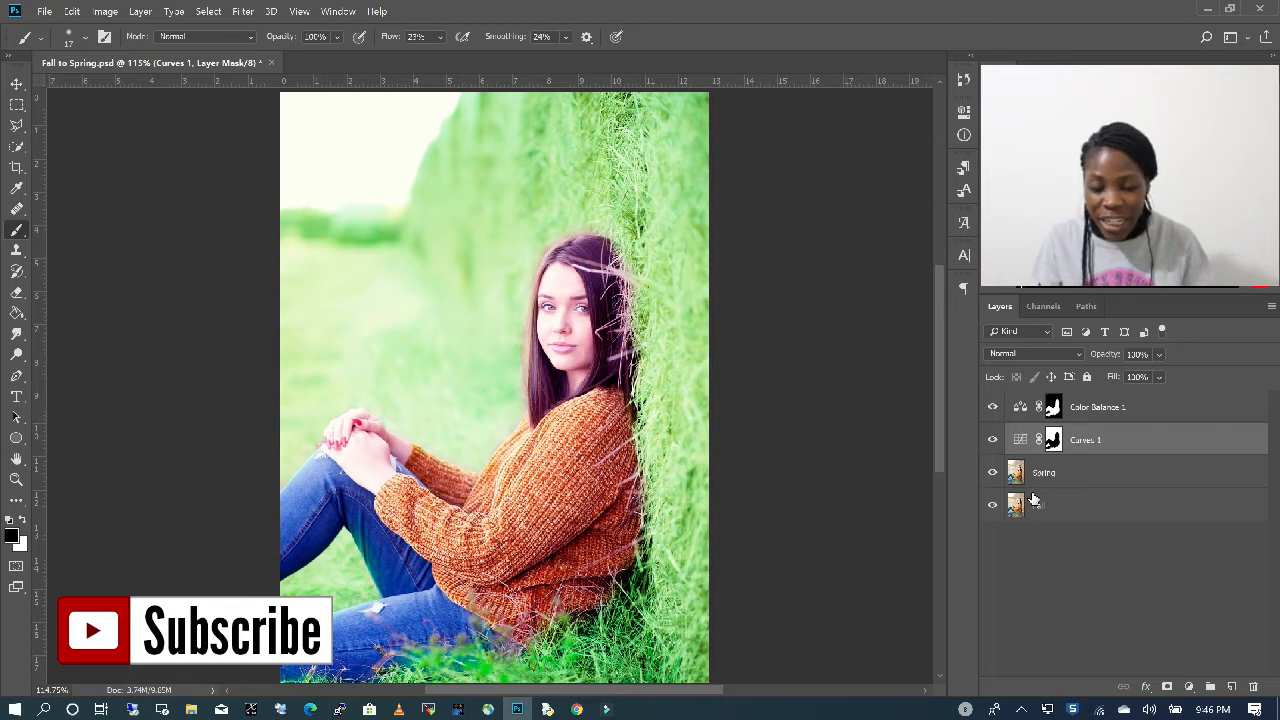
Open the Brightness/Contrast adjustment for the Spring layer
click(1076, 476)
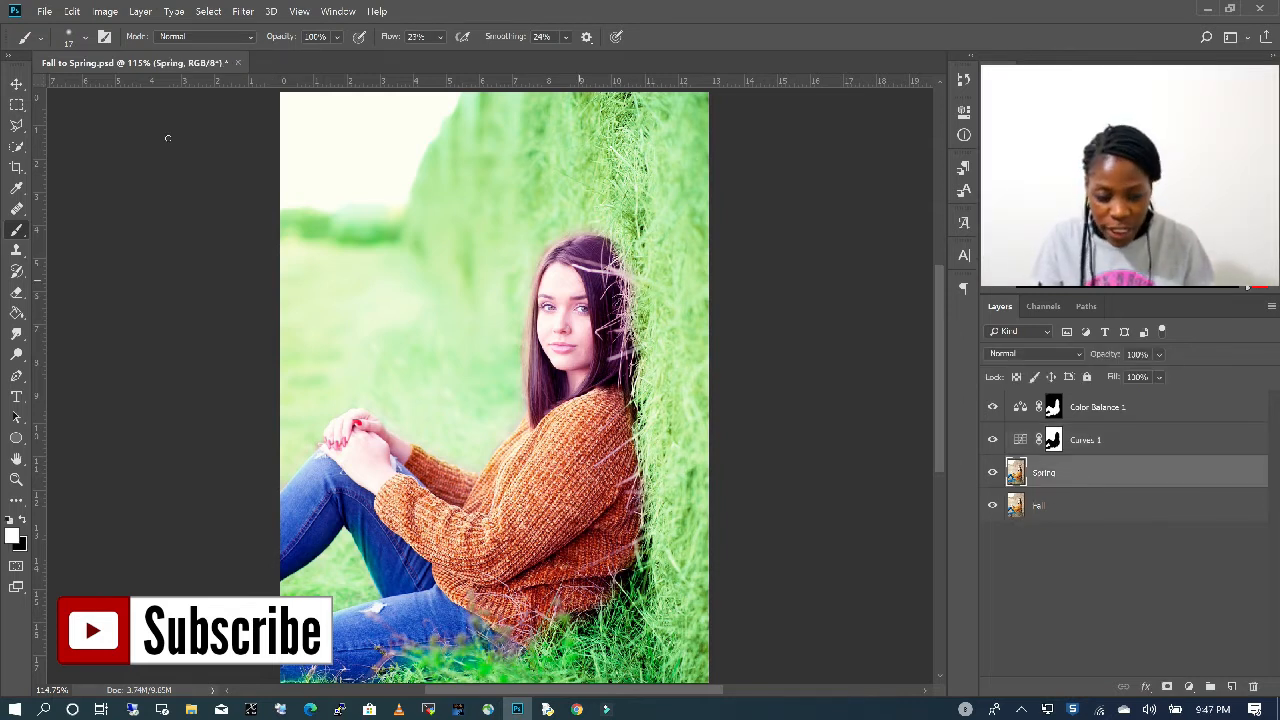
click(105, 12)
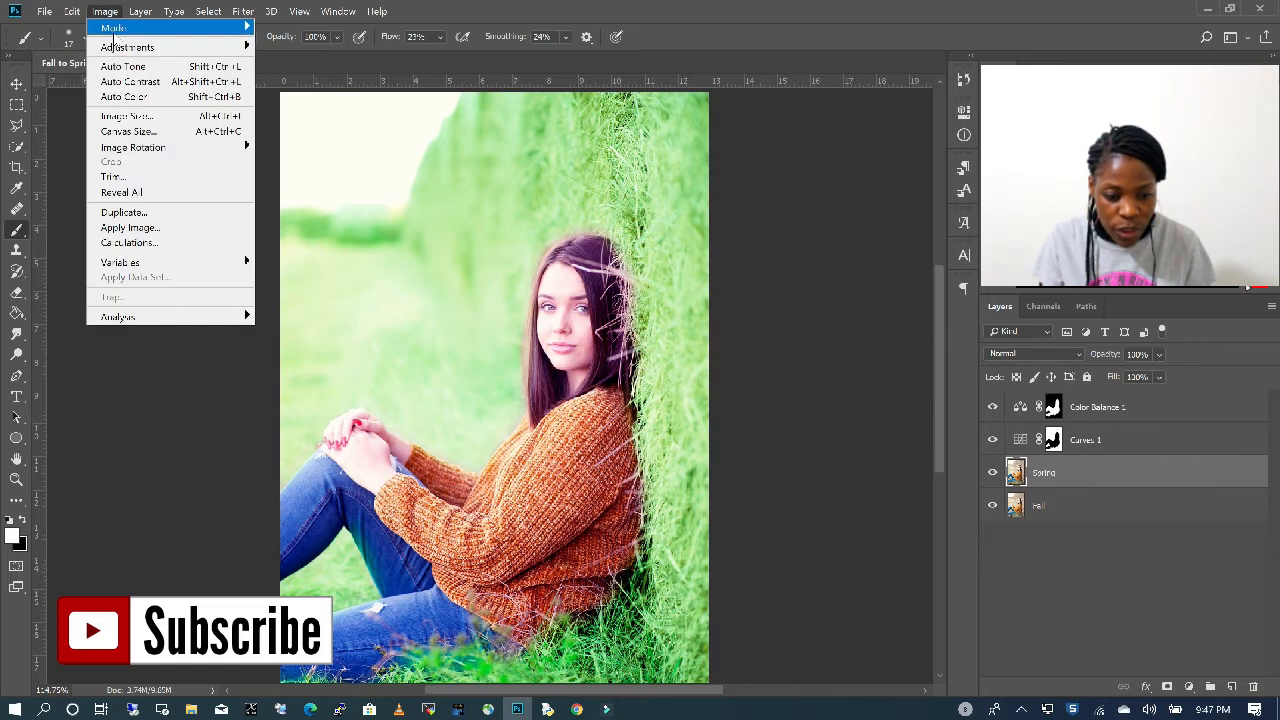
mouse_move(128, 47)
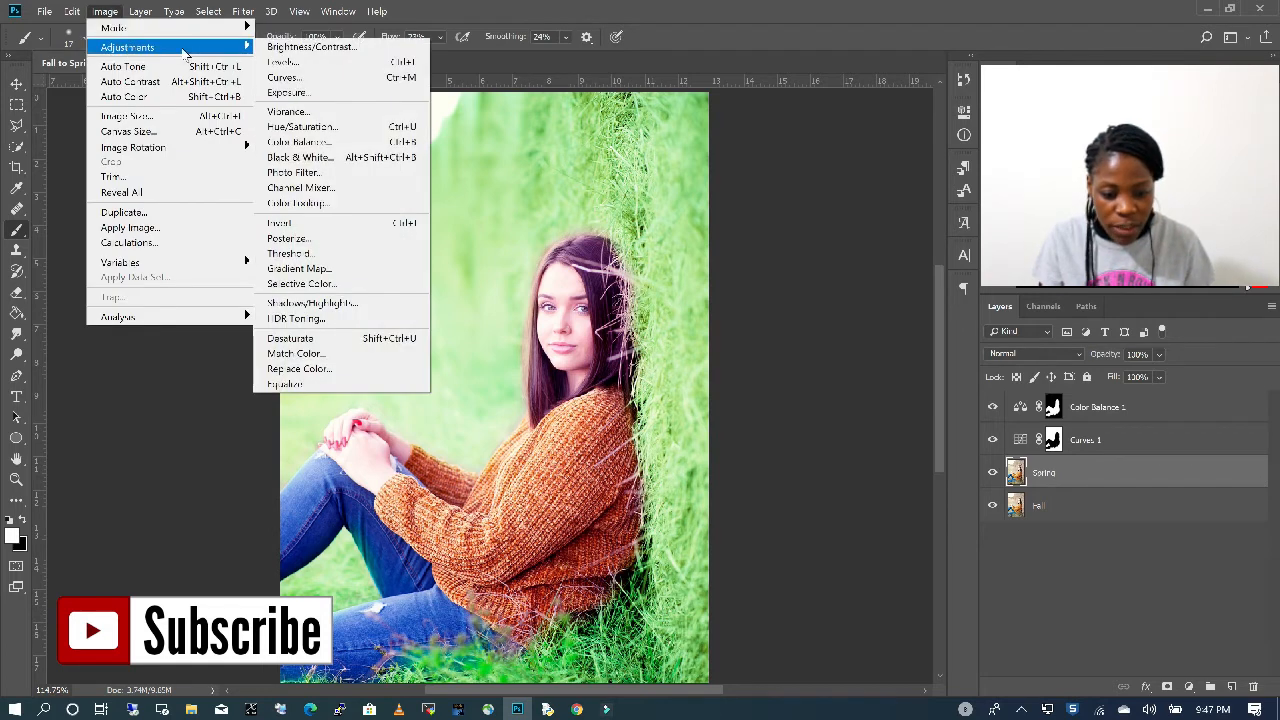
click(310, 47)
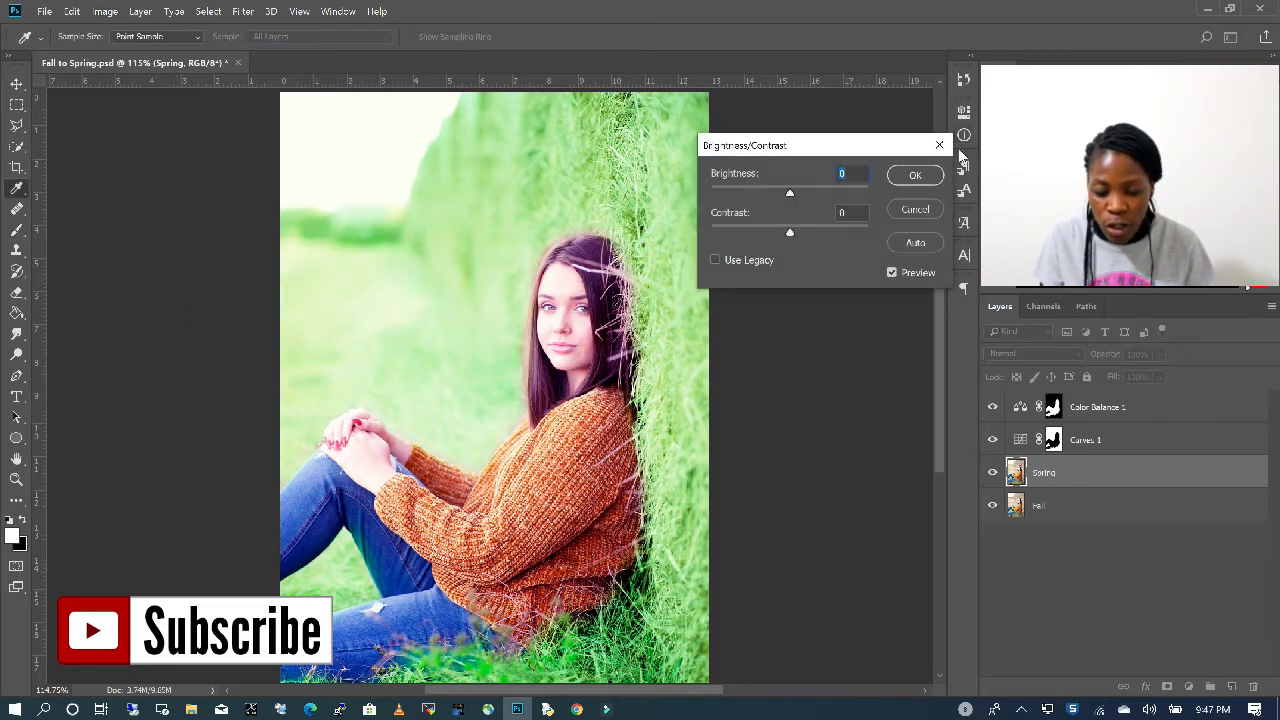